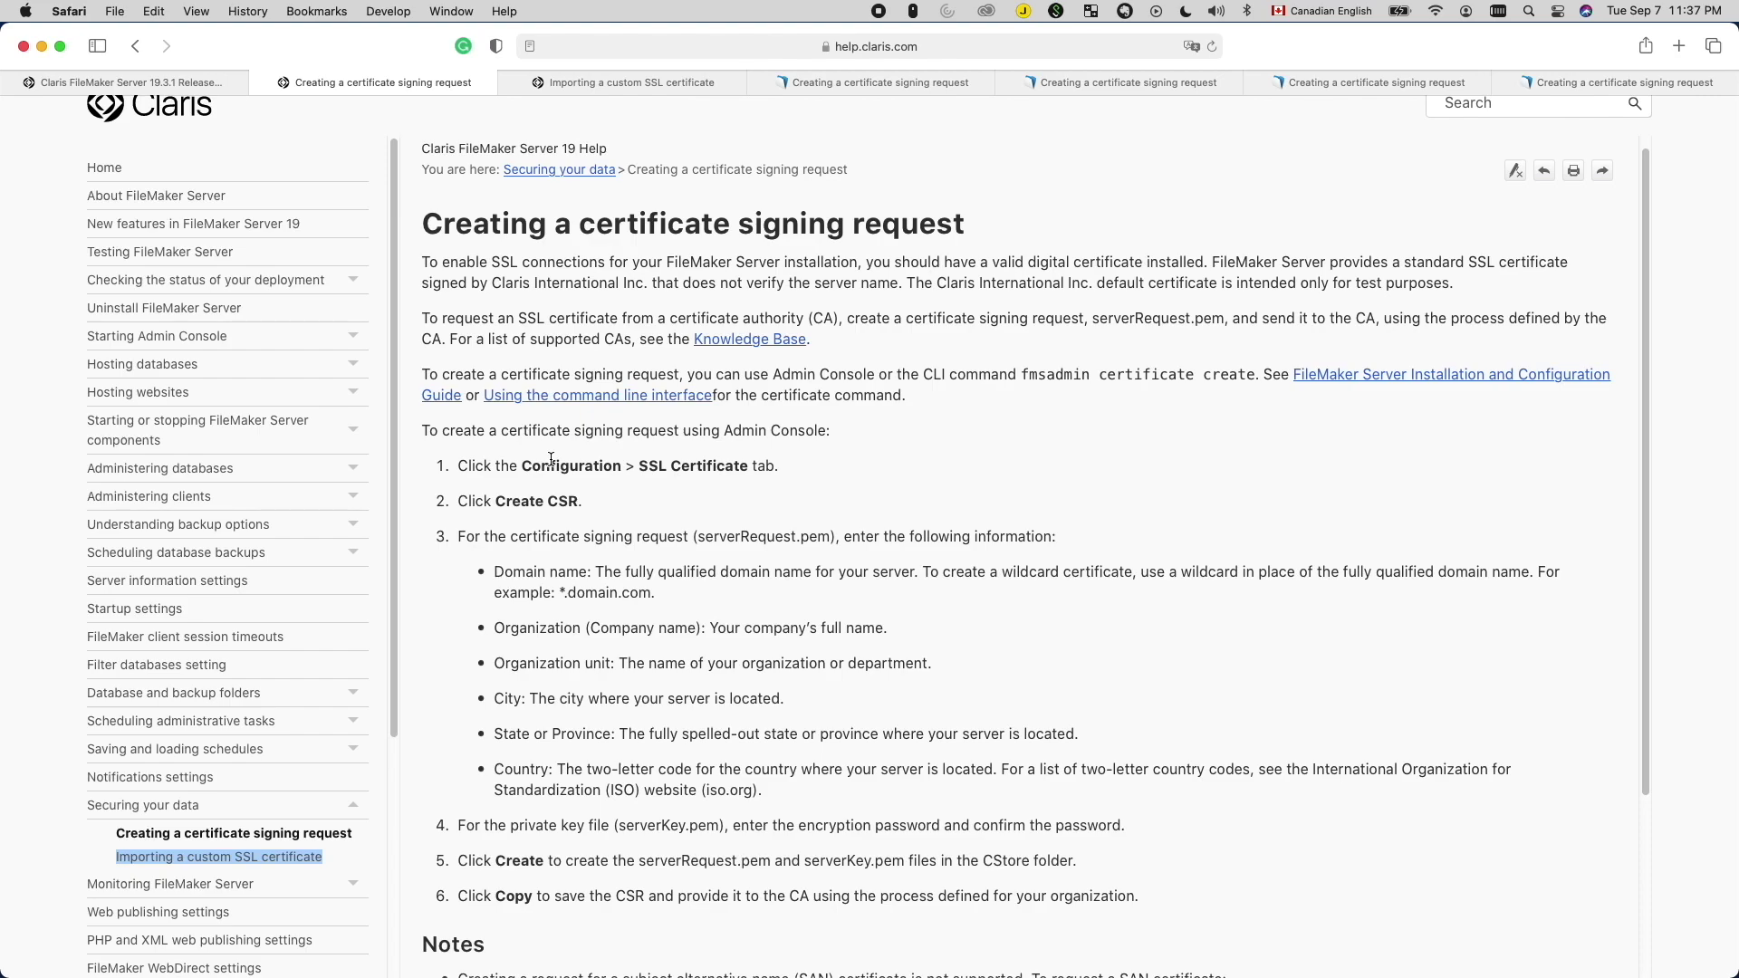
Open Configuration > SSL Certificate, start a new CSR and focus the Domain Name field.
{"action": "left_click", "coordinate": [577, 153]}
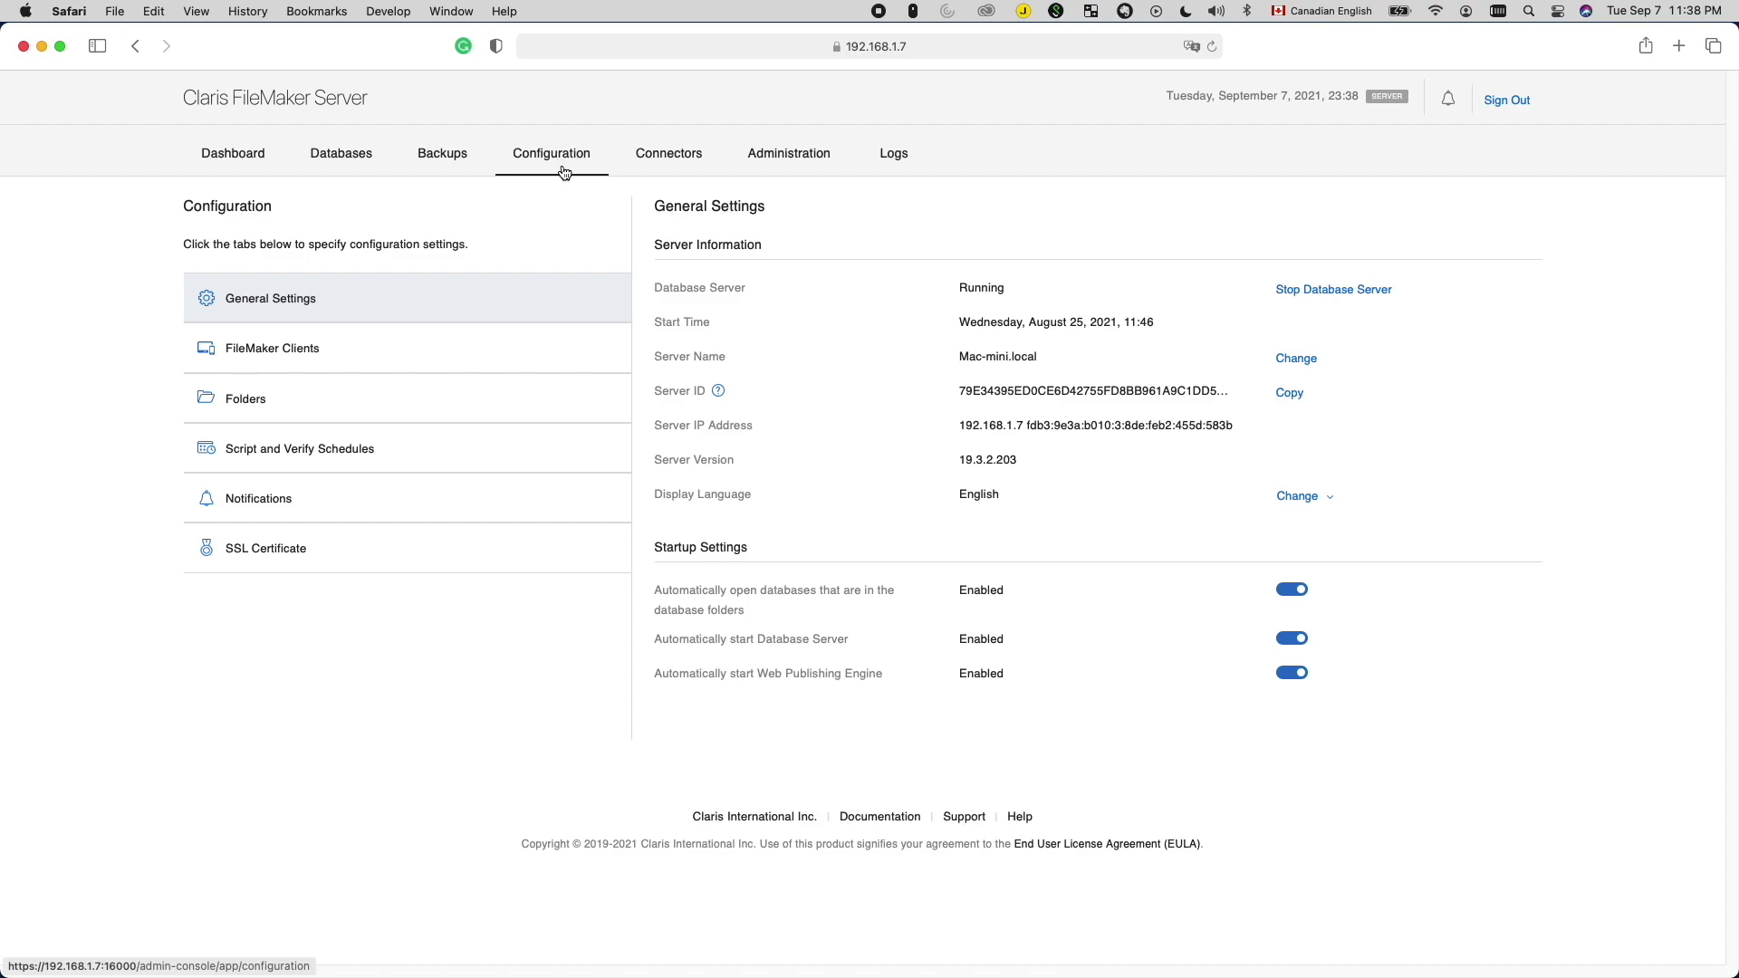
{"action": "left_click", "coordinate": [297, 552]}
{"action": "left_click", "coordinate": [712, 302]}
{"action": "left_click", "coordinate": [707, 357]}
{"action": "type", "text": "dis.com"}
{"action": "type", "text": "blog."}
Replace the domain name's prefix so the domain reads *.dis.com.
{"action": "key", "text": "shift+alt+Left"}
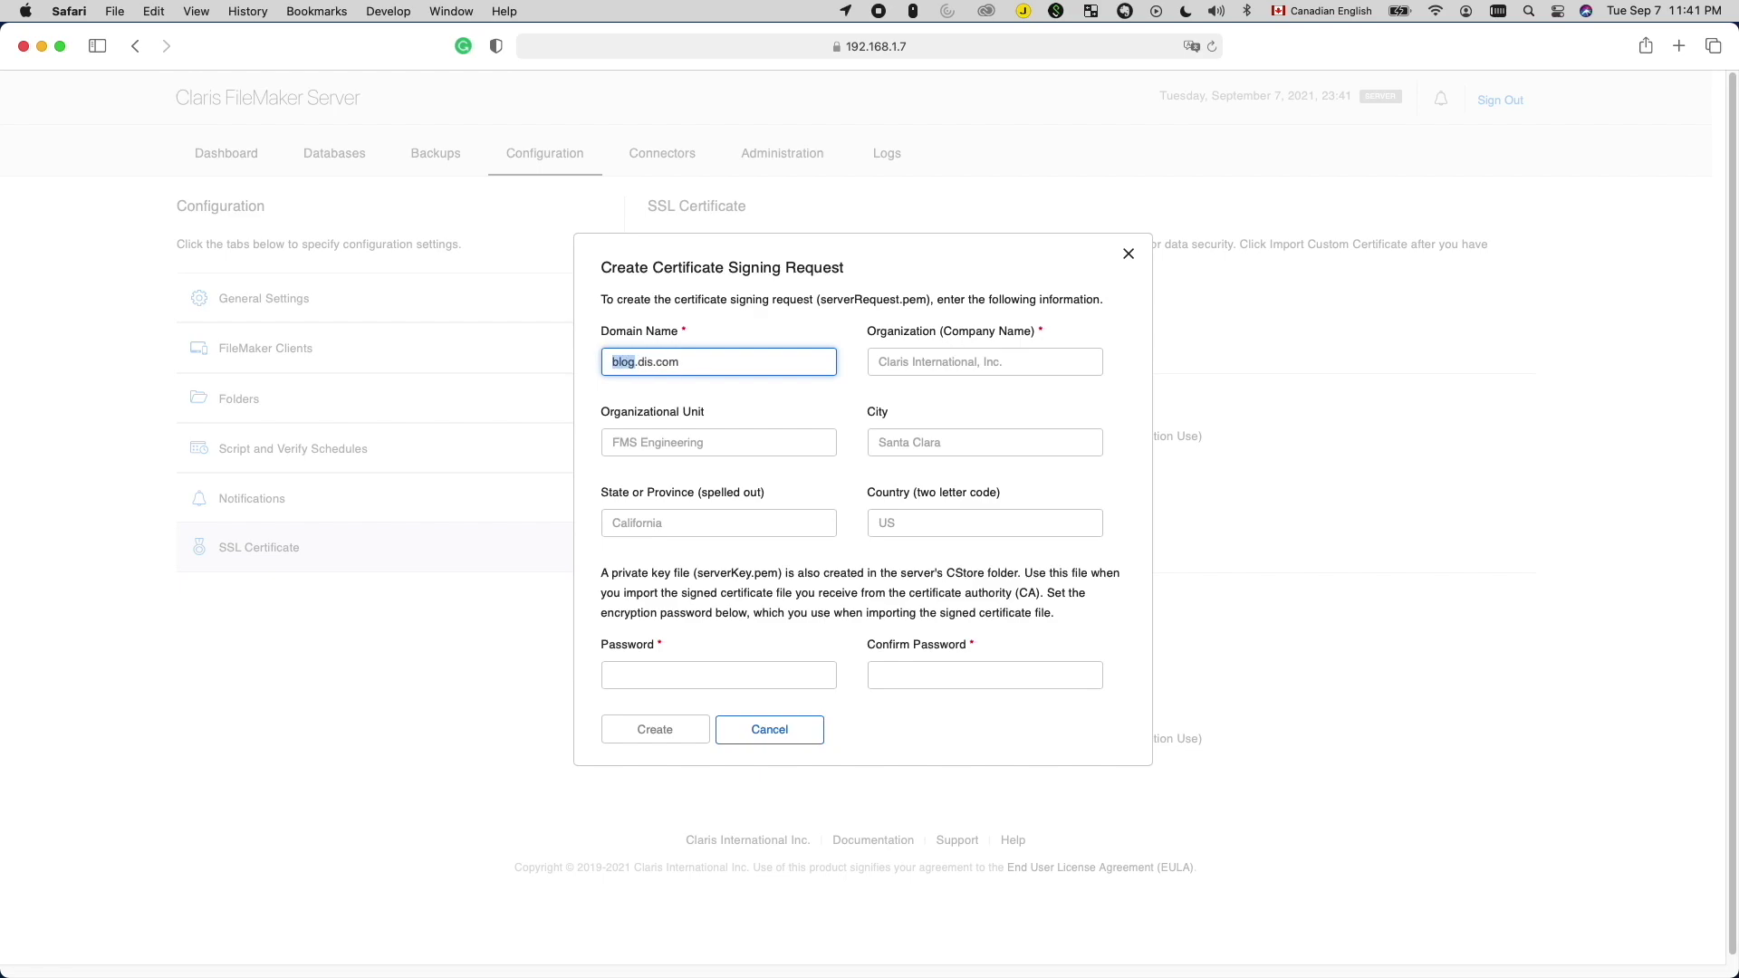
{"action": "type", "text": "info"}
{"action": "key", "text": "shift+alt+Left"}
{"action": "type", "text": "training"}
{"action": "key", "text": "shift+alt+Left"}
{"action": "type", "text": "*"}
Enter organization DIS, unit Operations, city Portland, state Oregon and country US.
{"action": "key", "text": "Tab"}
{"action": "type", "text": "DIS"}
{"action": "key", "text": "Tab"}
{"action": "type", "text": "Operations"}
{"action": "key", "text": "Tab"}
{"action": "type", "text": "Portland"}
{"action": "key", "text": "Tab"}
{"action": "type", "text": "Oregon"}
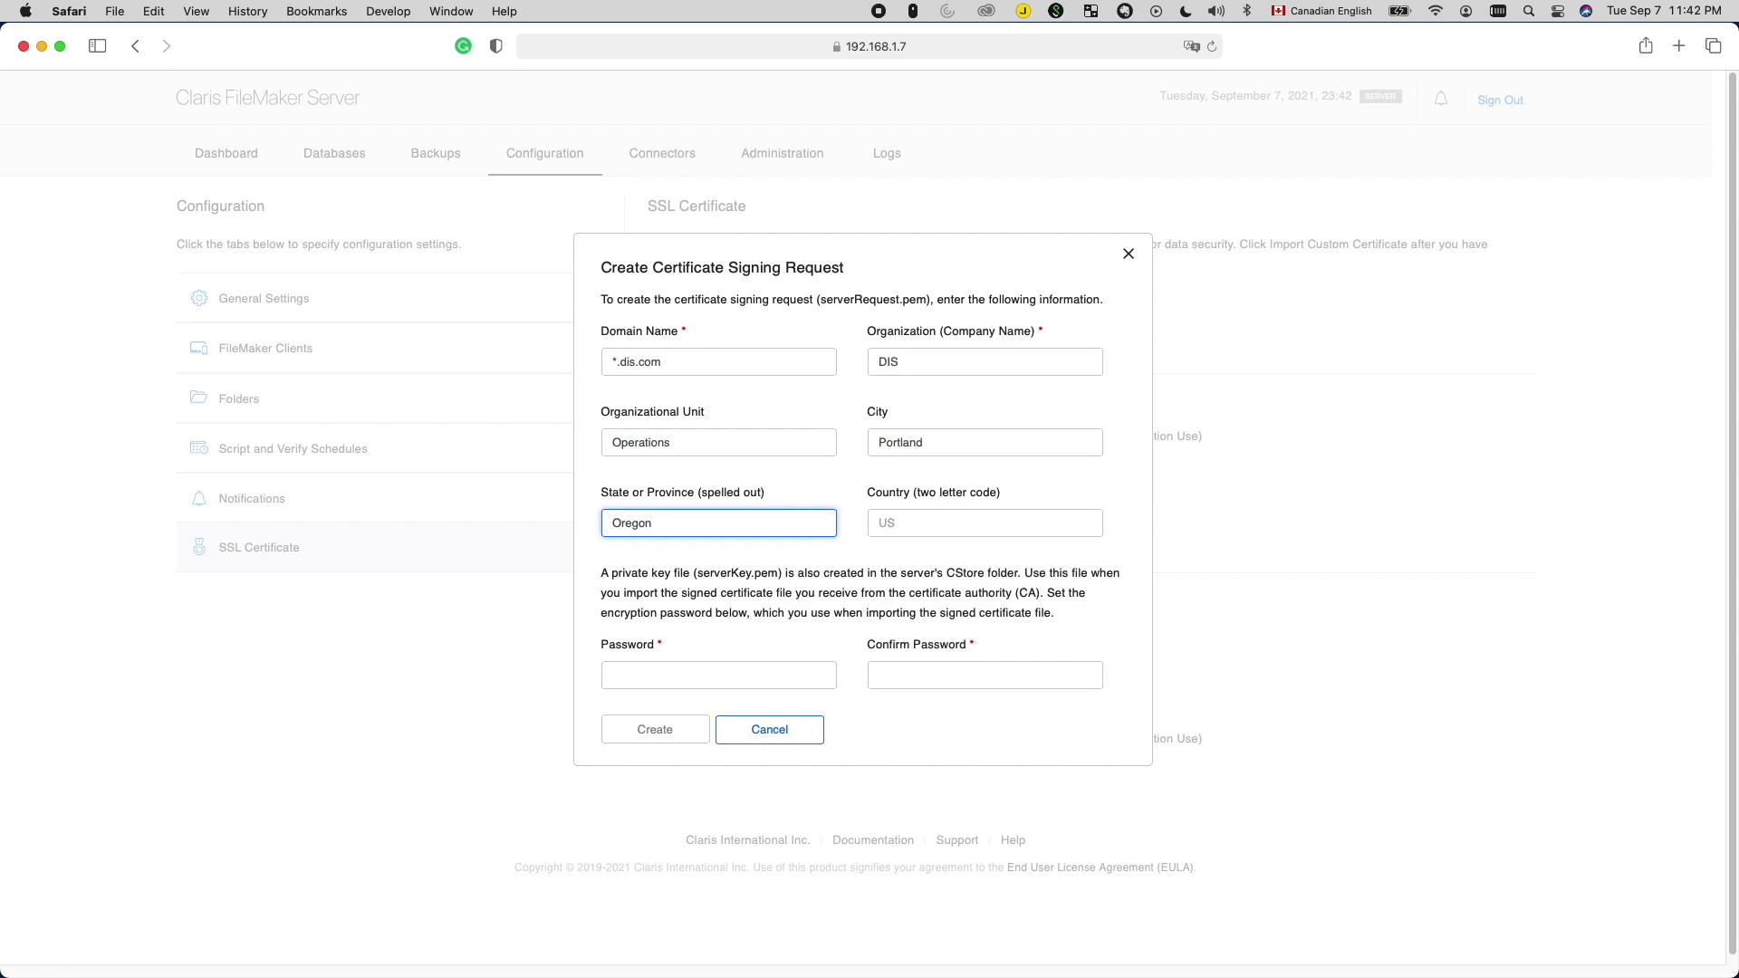
{"action": "key", "text": "super+shift+5"}
{"action": "key", "text": "Escape"}
{"action": "type", "text": "US"}
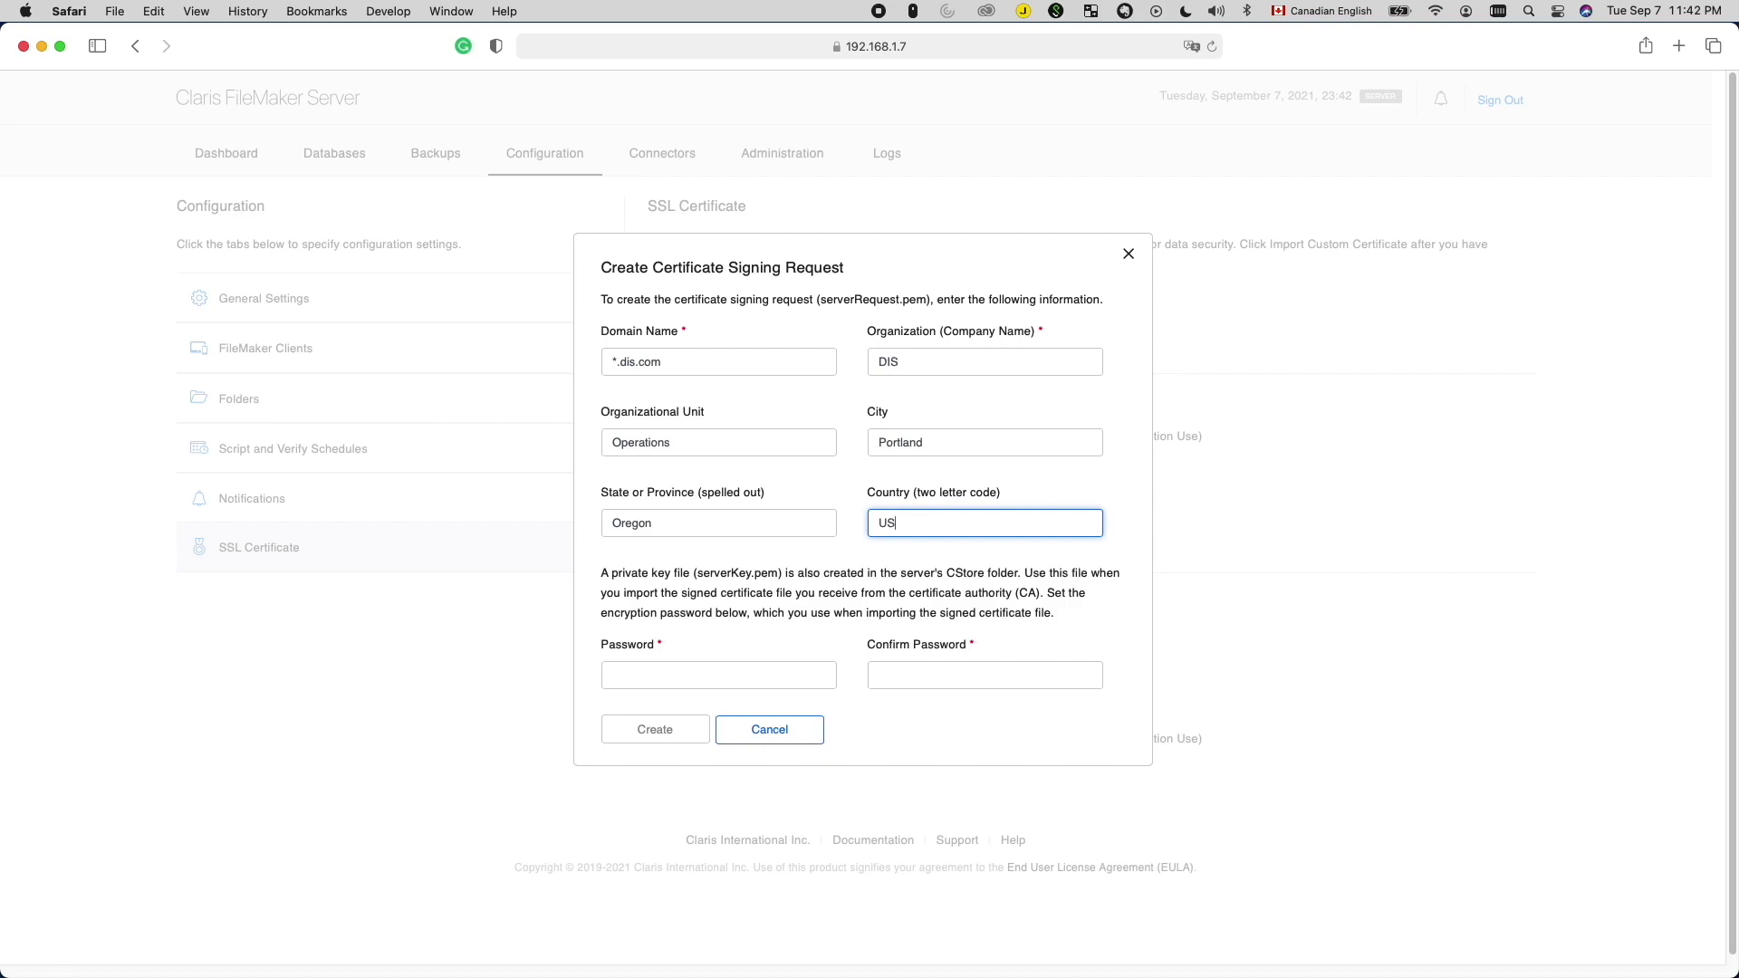
{"action": "key", "text": "Tab"}
{"action": "key", "text": "Tab"}
{"action": "type", "text": "•••••"}
Create the certificate signing request with the confirmed private key password.
{"action": "left_click", "coordinate": [676, 731]}
Close the CSR form, then cancel Import Custom Certificate to return to SSL Certificate.
{"action": "left_click", "coordinate": [783, 751]}
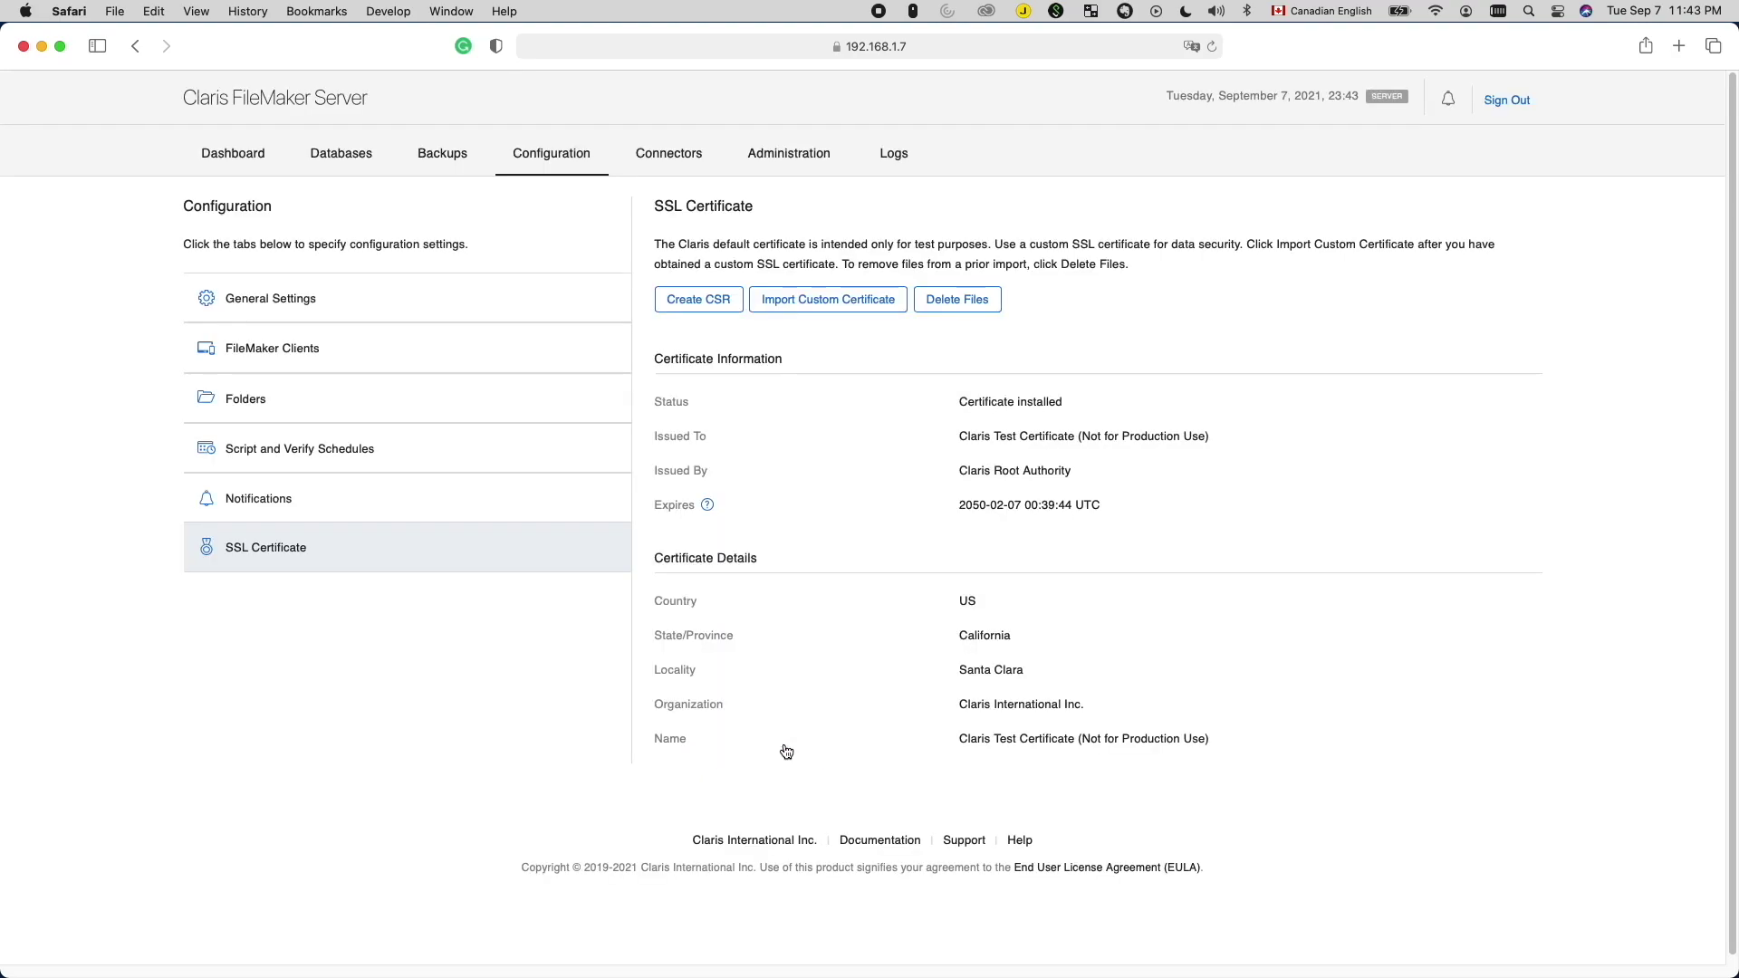
{"action": "left_click", "coordinate": [782, 302]}
{"action": "left_click", "coordinate": [808, 671]}
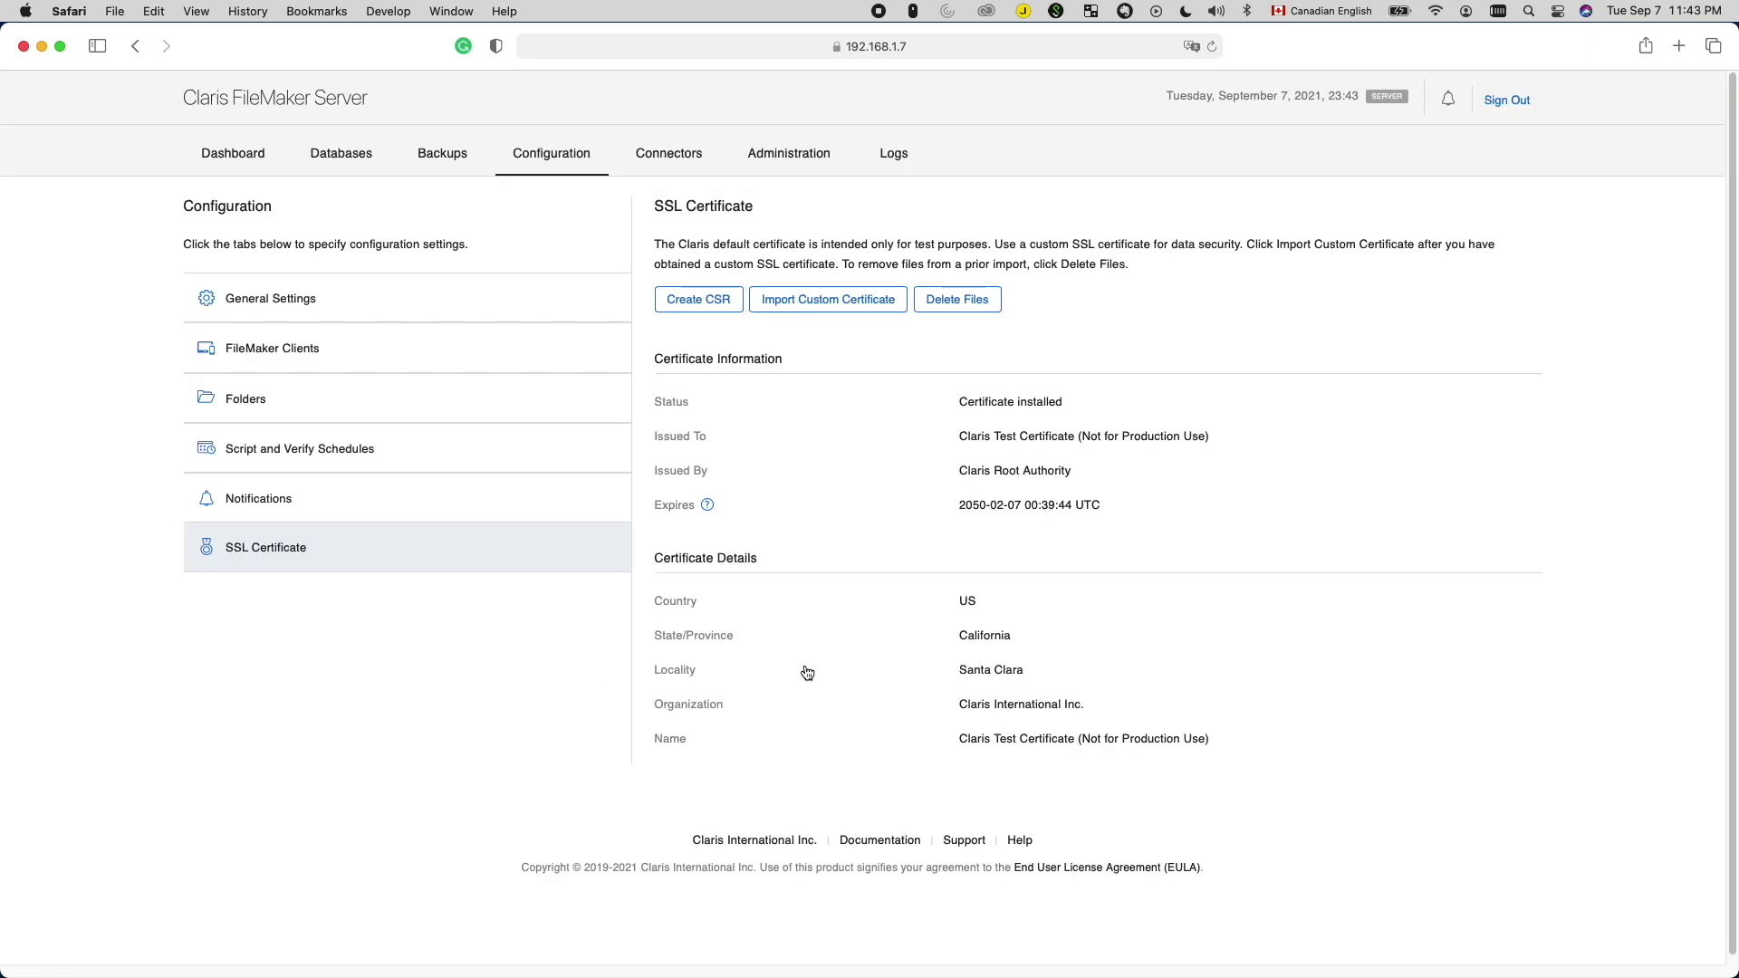